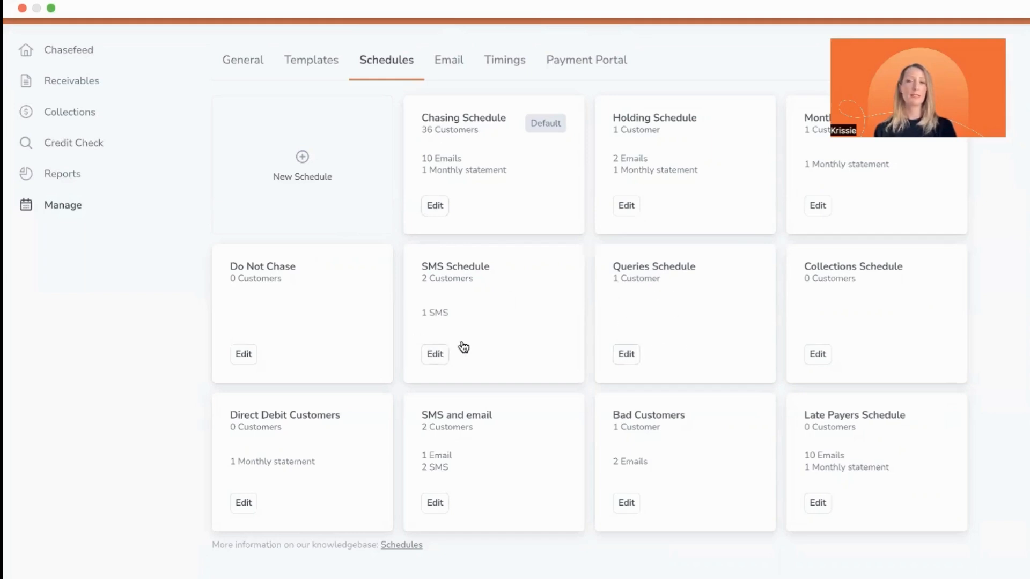
Step: Review the chasers set up in the SMS Schedule and in the default Chasing Schedule
{"action": "left_click", "coordinate": [458, 283]}
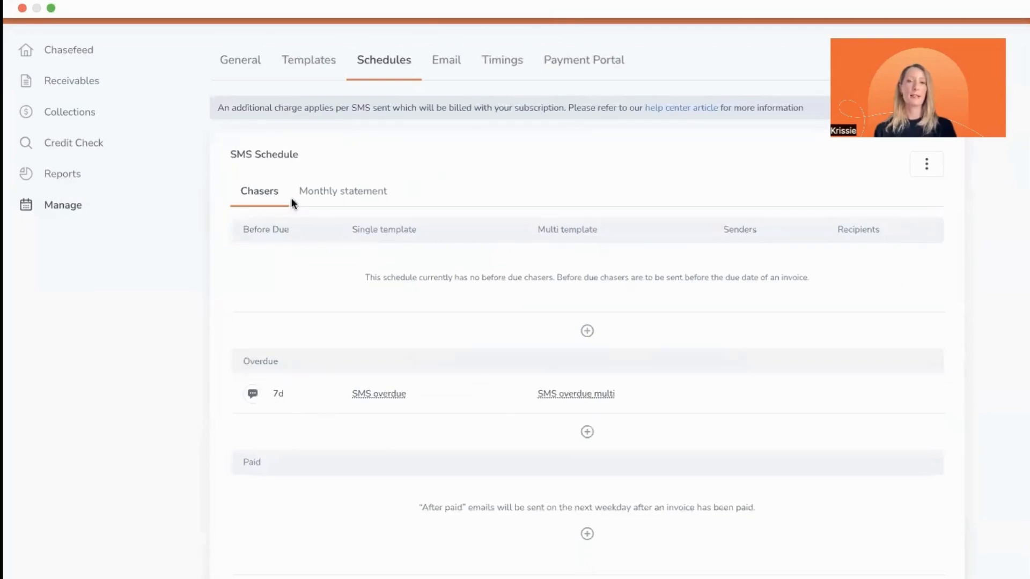
{"action": "left_click", "coordinate": [376, 75]}
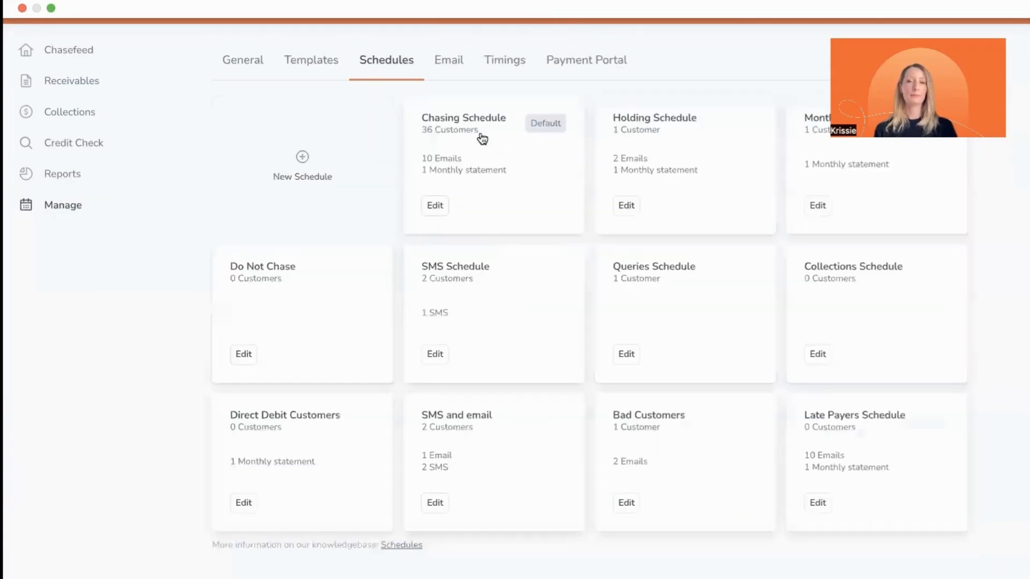
{"action": "left_click", "coordinate": [461, 120]}
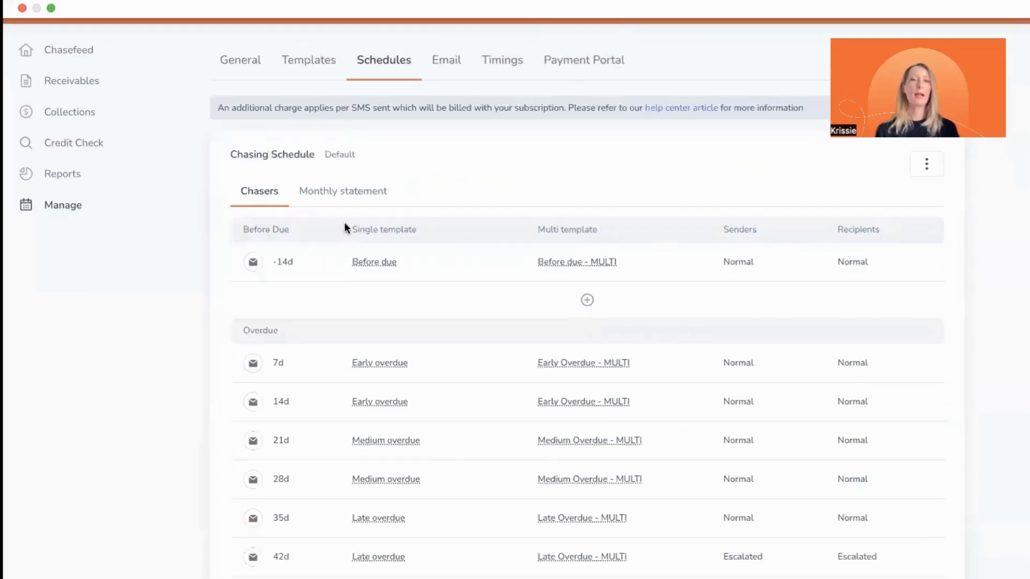
{"action": "scroll", "coordinate": [250, 209], "scroll_direction": "down", "scroll_amount": 2}
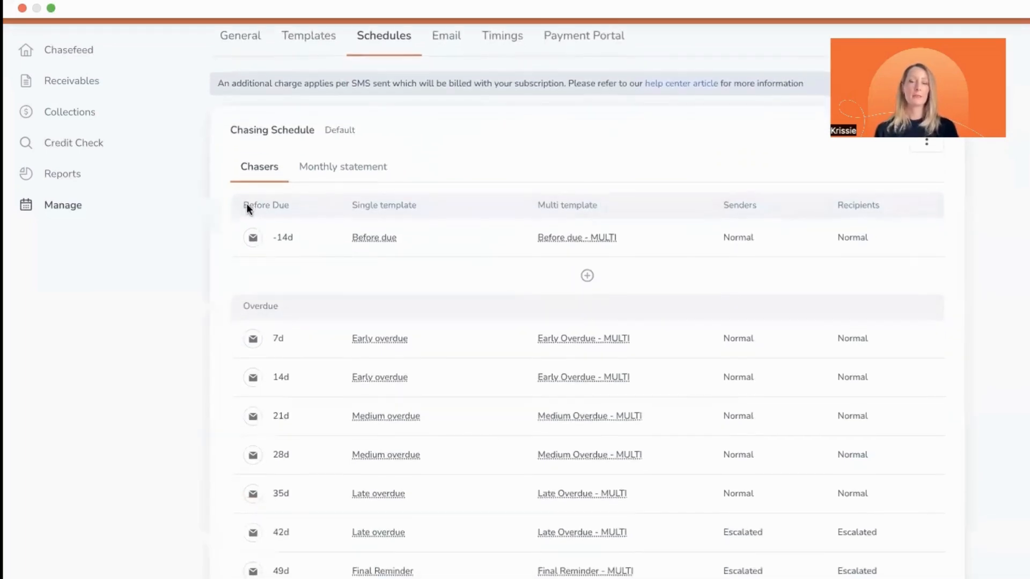
{"action": "scroll", "coordinate": [244, 207], "scroll_direction": "down", "scroll_amount": 1}
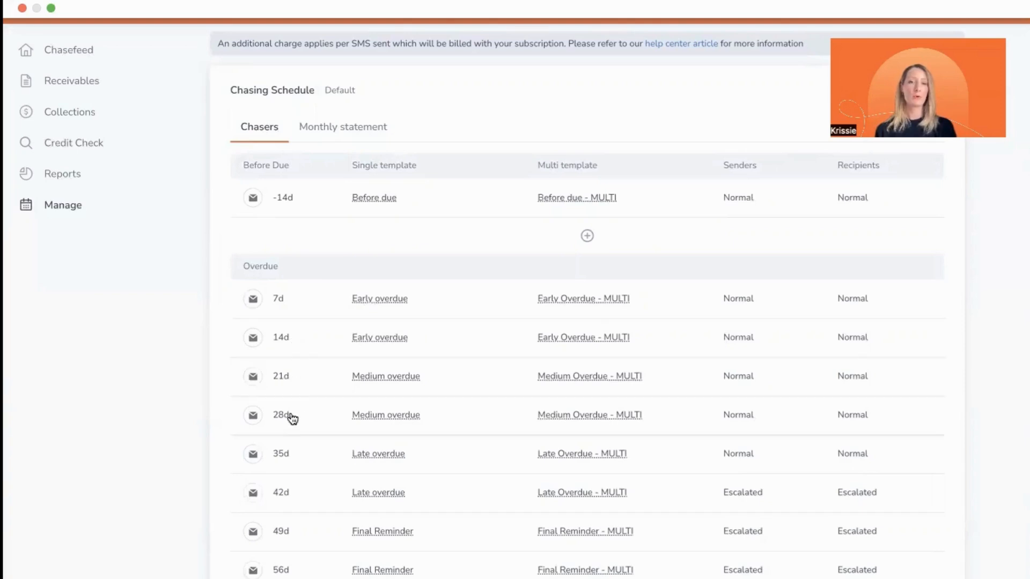
{"action": "scroll", "coordinate": [313, 388], "scroll_direction": "down", "scroll_amount": 3}
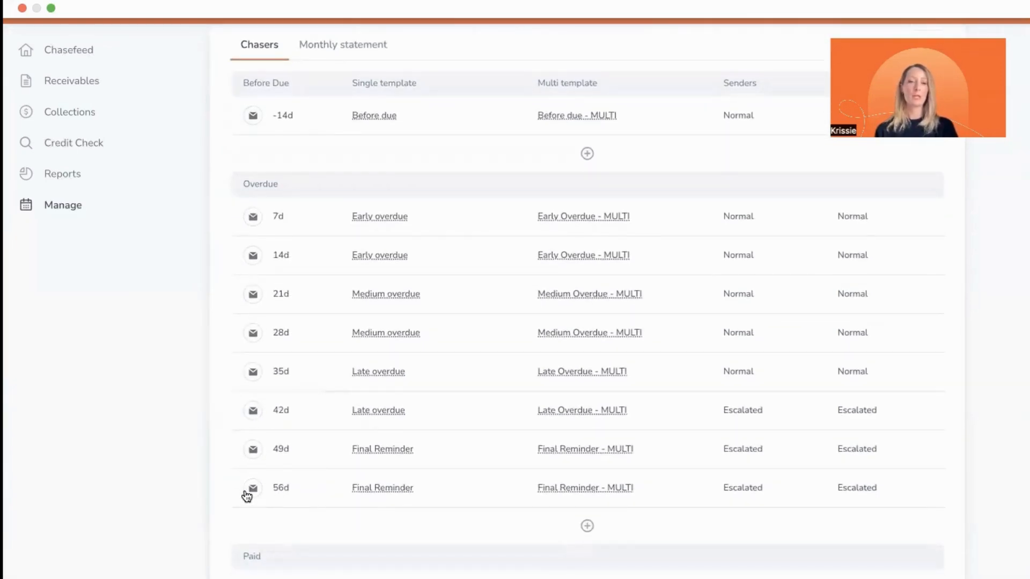
Step: Try the option to repeat the 56-day Final Reminder chaser every 7 days, and switch it off again
{"action": "left_click", "coordinate": [317, 501]}
{"action": "scroll", "coordinate": [307, 456], "scroll_direction": "down", "scroll_amount": 3}
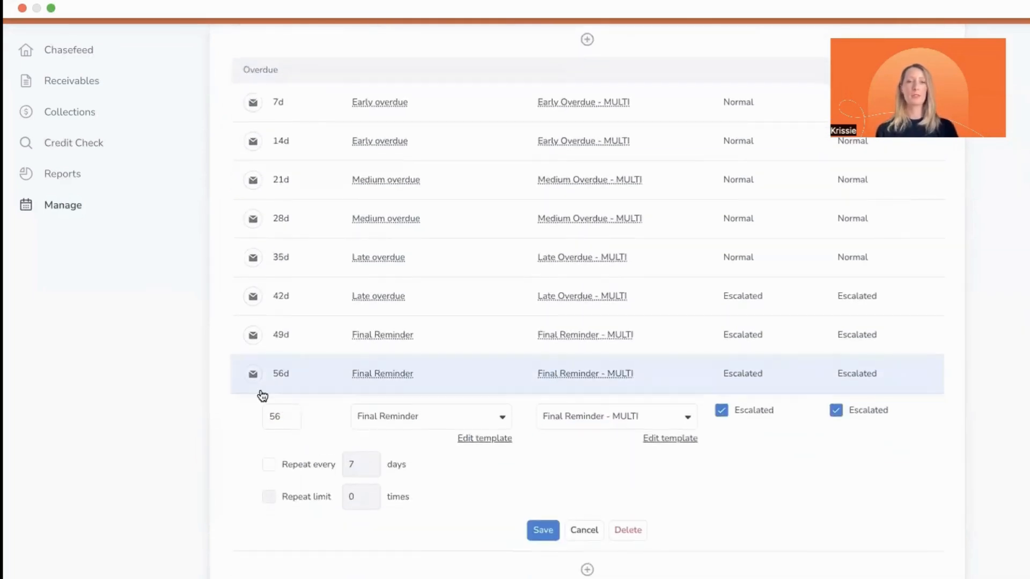
{"action": "left_click", "coordinate": [270, 468]}
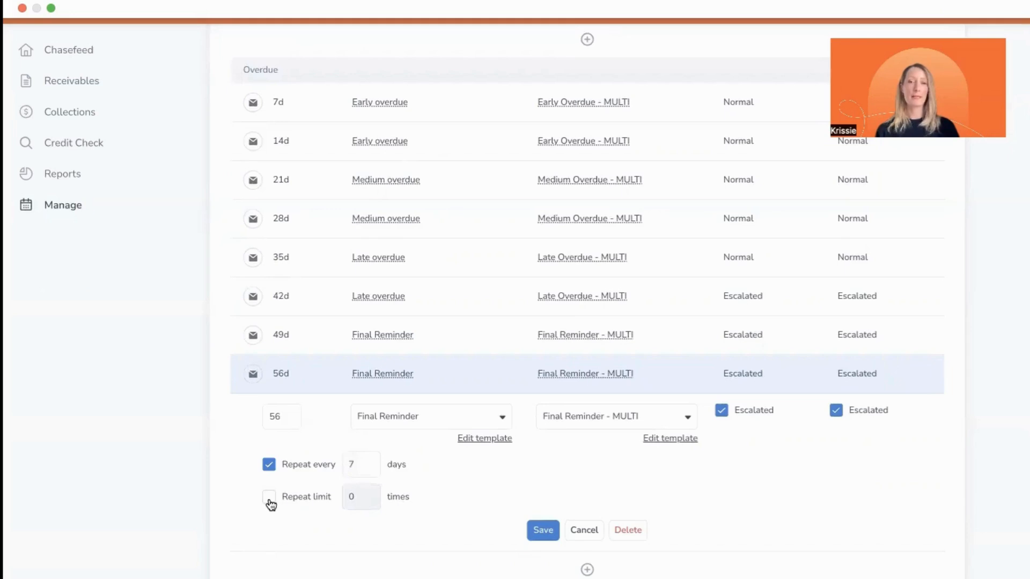
{"action": "left_click", "coordinate": [268, 470]}
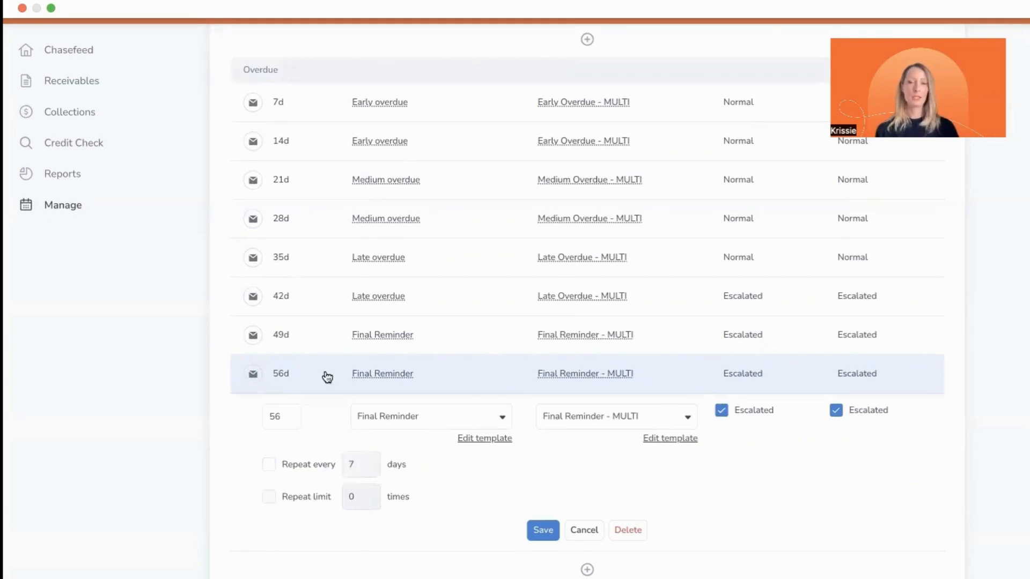
{"action": "scroll", "coordinate": [322, 397], "scroll_direction": "up", "scroll_amount": 2}
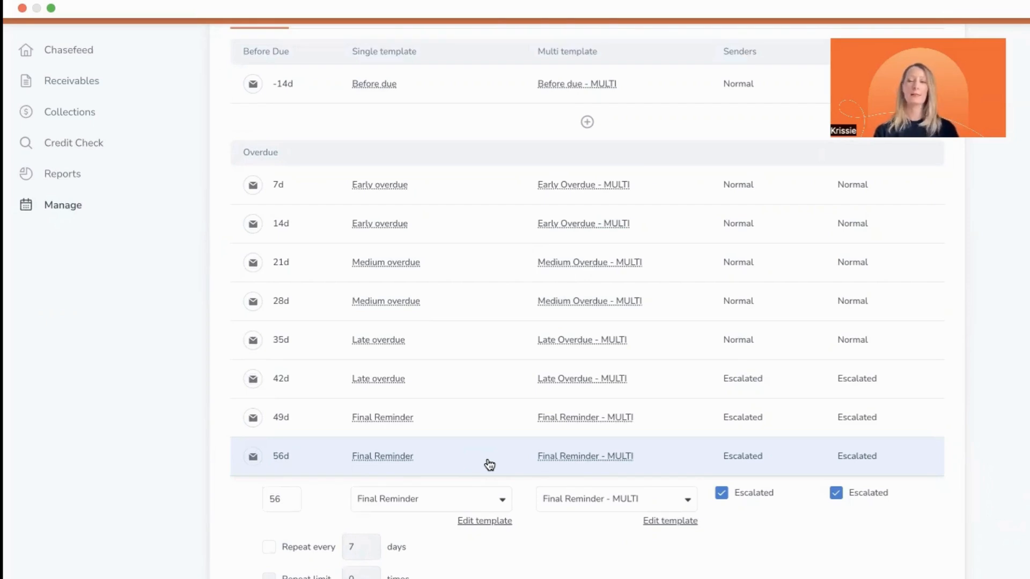
{"action": "scroll", "coordinate": [449, 490], "scroll_direction": "down", "scroll_amount": 2}
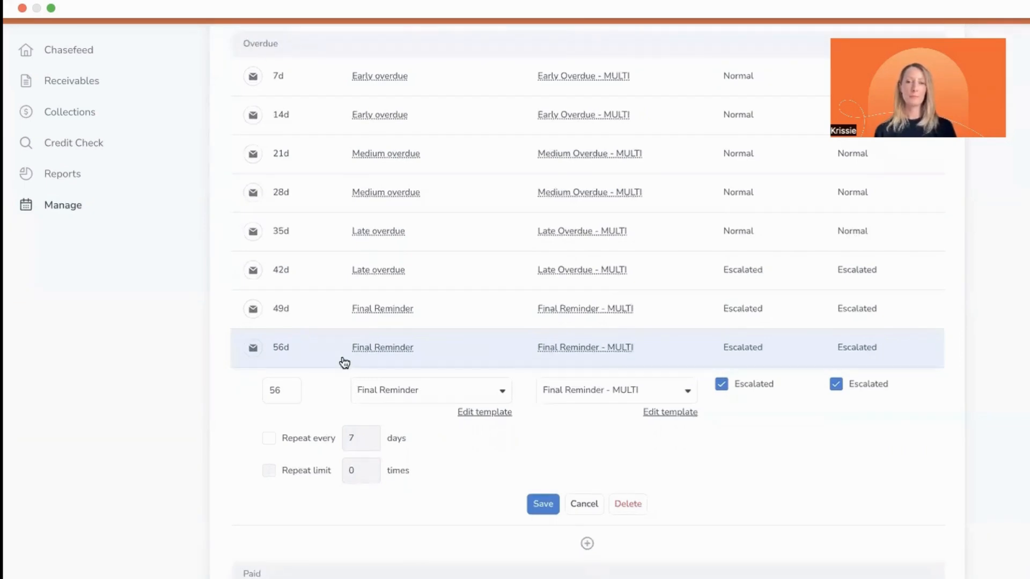
{"action": "scroll", "coordinate": [409, 336], "scroll_direction": "up", "scroll_amount": 2}
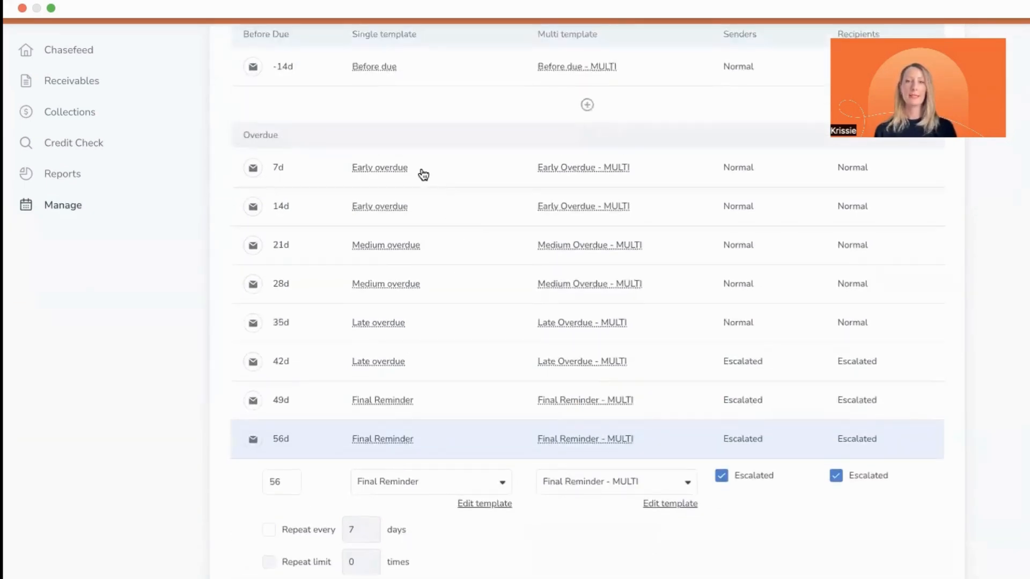
Step: Inspect the 7-day and 14-day Early overdue chasers, including the available single templates, without saving changes
{"action": "left_click", "coordinate": [422, 170]}
{"action": "scroll", "coordinate": [440, 244], "scroll_direction": "up", "scroll_amount": 1}
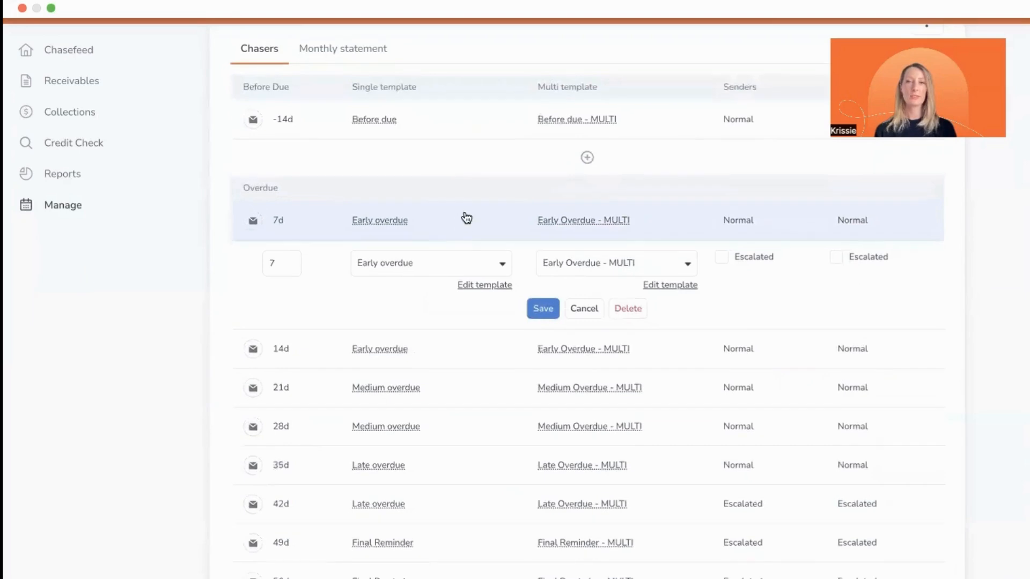
{"action": "left_click", "coordinate": [469, 350]}
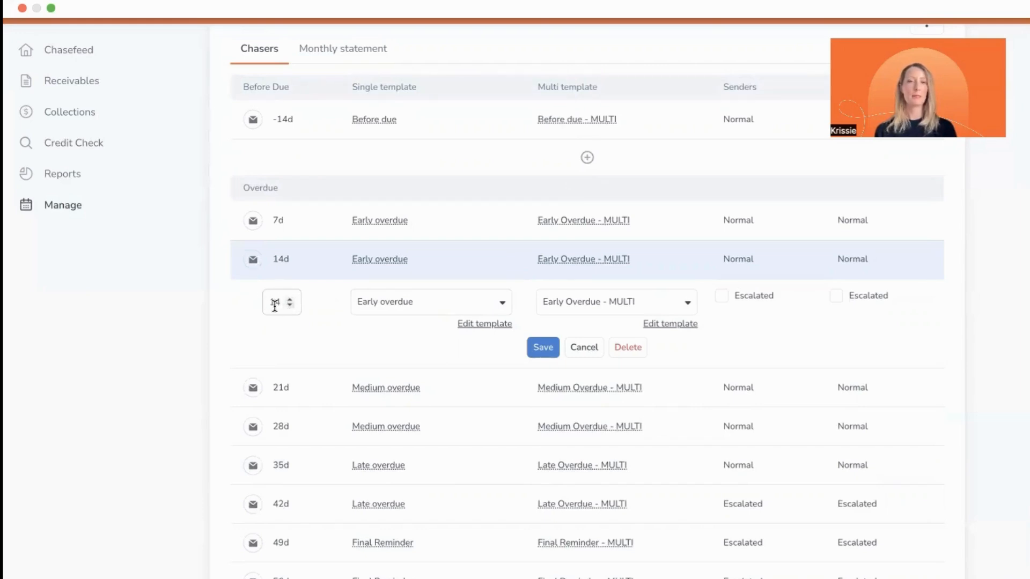
{"action": "left_click", "coordinate": [414, 302]}
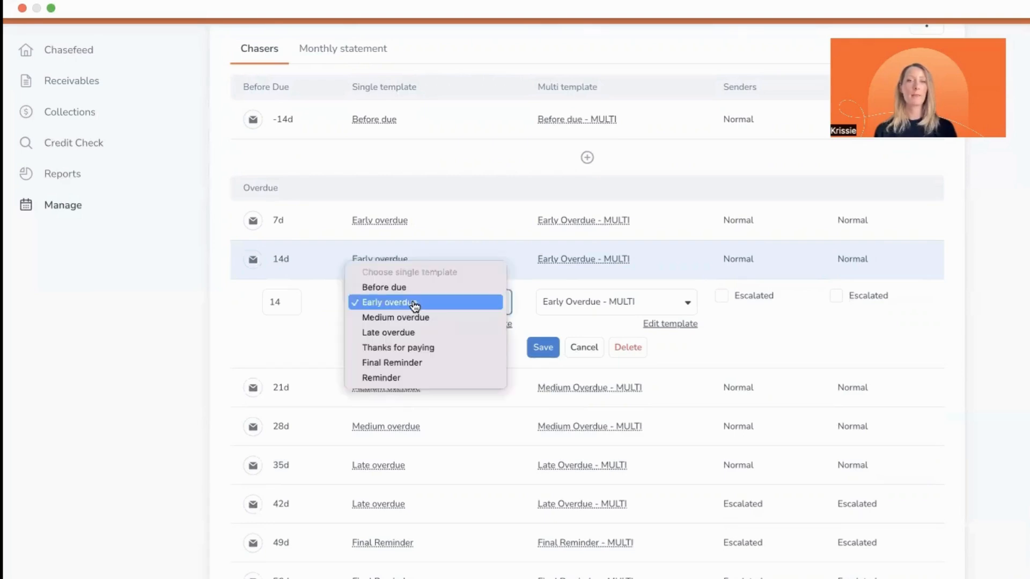
{"action": "left_click", "coordinate": [414, 303]}
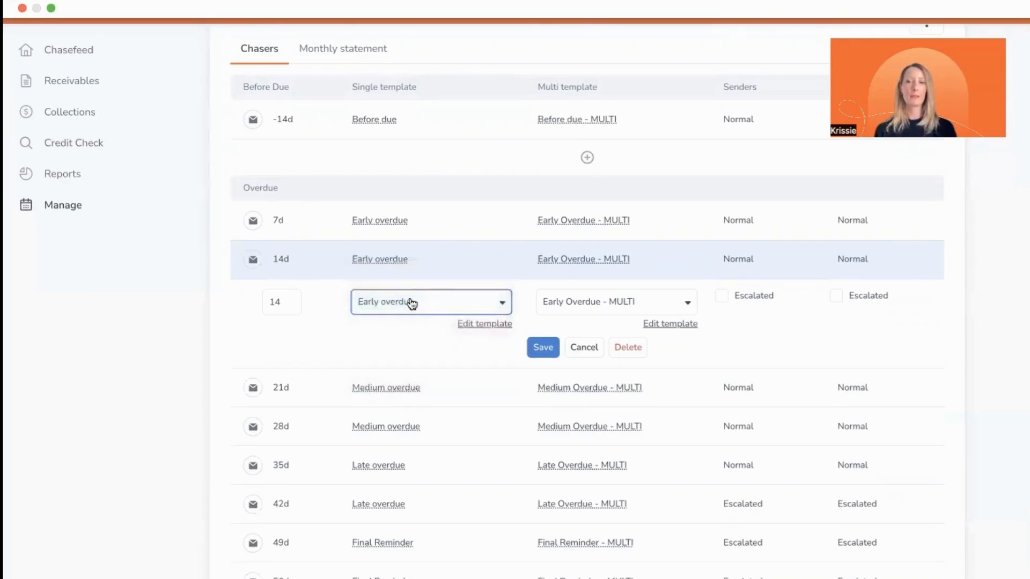
{"action": "left_click", "coordinate": [590, 351]}
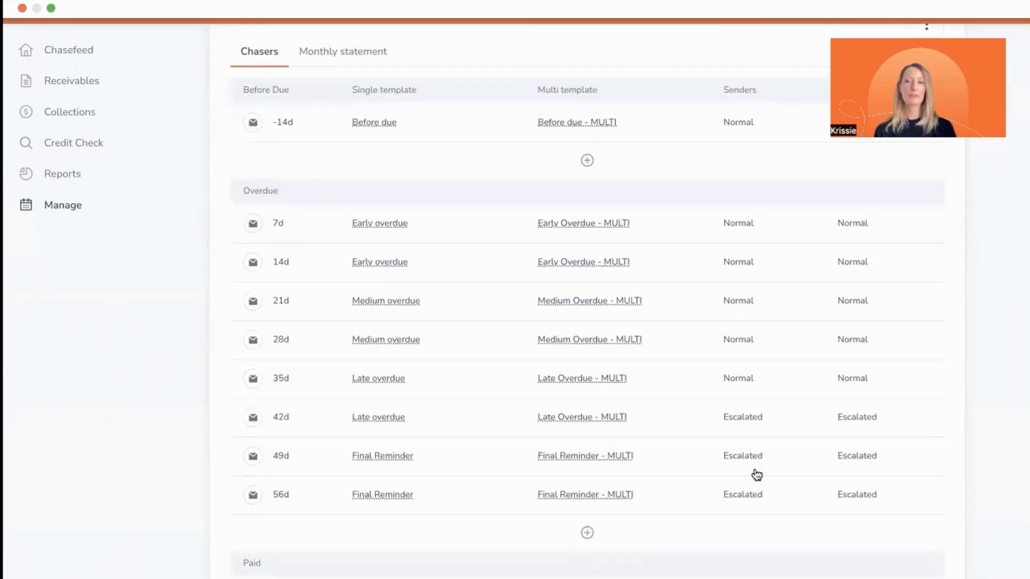
Step: Inspect the escalation settings of the 42-day Late overdue chaser and the list of normal and escalated email senders
{"action": "left_click", "coordinate": [787, 419]}
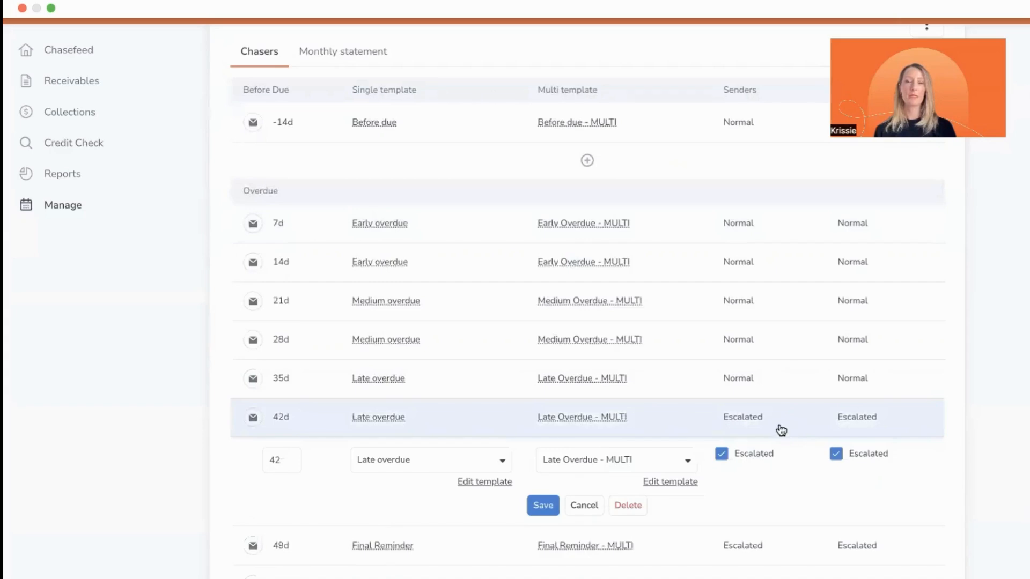
{"action": "scroll", "coordinate": [772, 429], "scroll_direction": "up", "scroll_amount": 3}
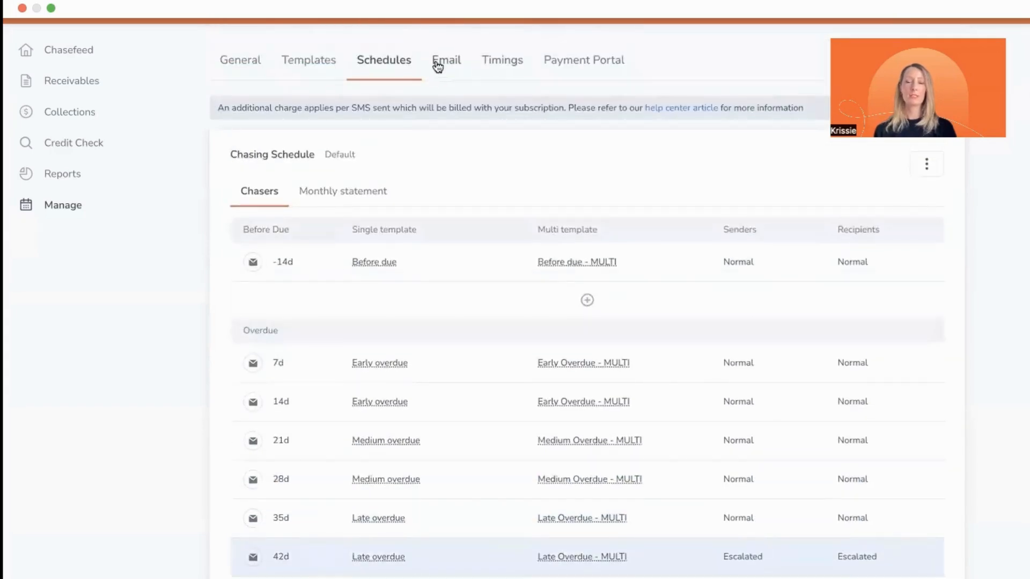
{"action": "left_click", "coordinate": [437, 62]}
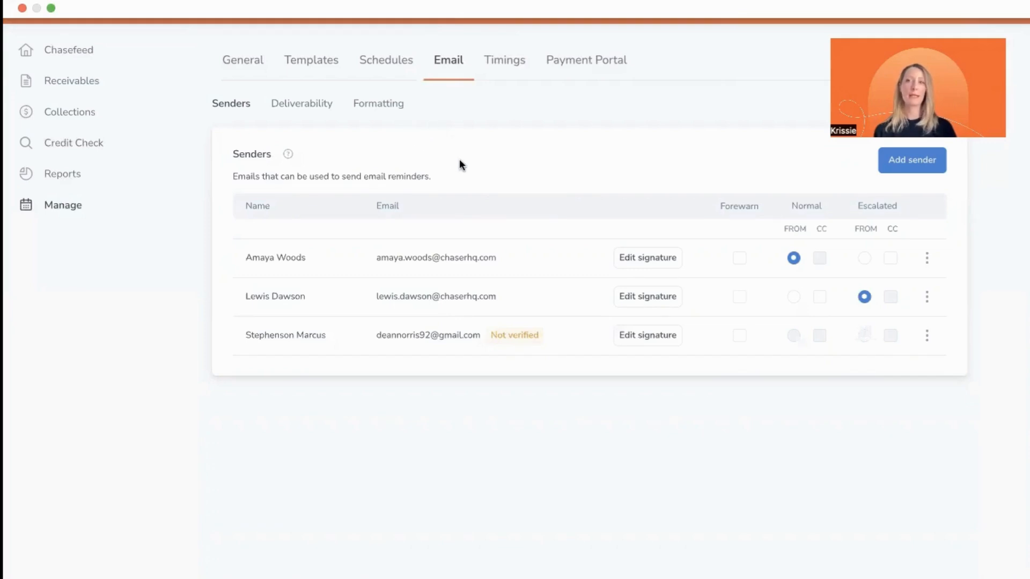
Step: Check which existing schedules a new schedule can be based on, and close the form without creating one
{"action": "left_click", "coordinate": [385, 62]}
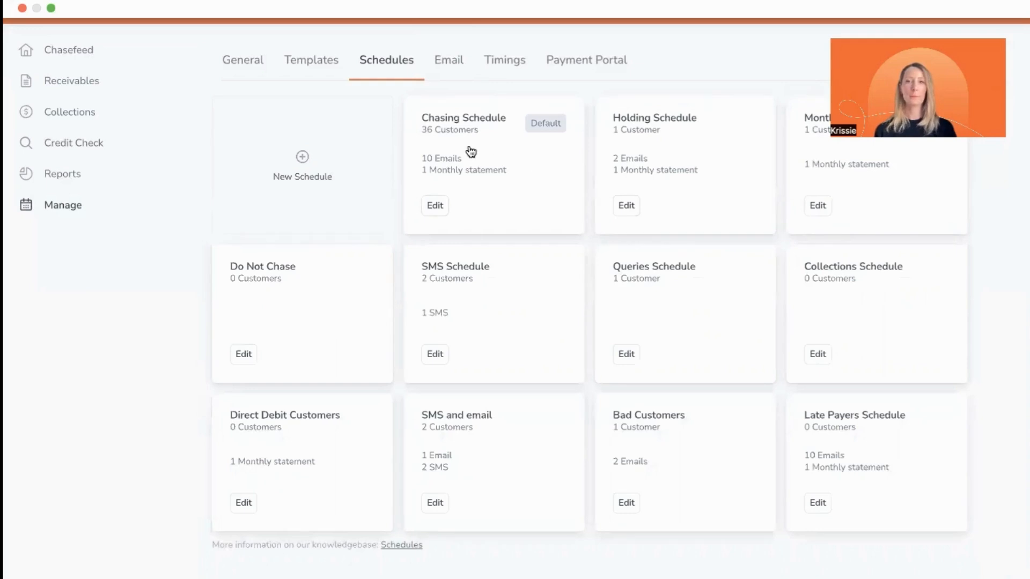
{"action": "left_click", "coordinate": [298, 170]}
{"action": "left_click", "coordinate": [457, 281]}
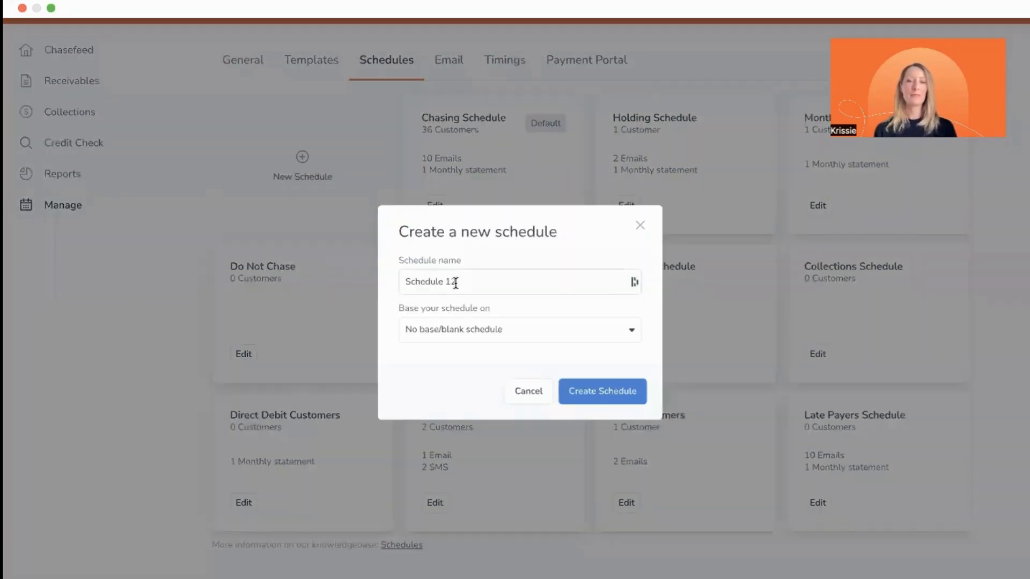
{"action": "left_click", "coordinate": [402, 396]}
{"action": "left_click", "coordinate": [623, 338]}
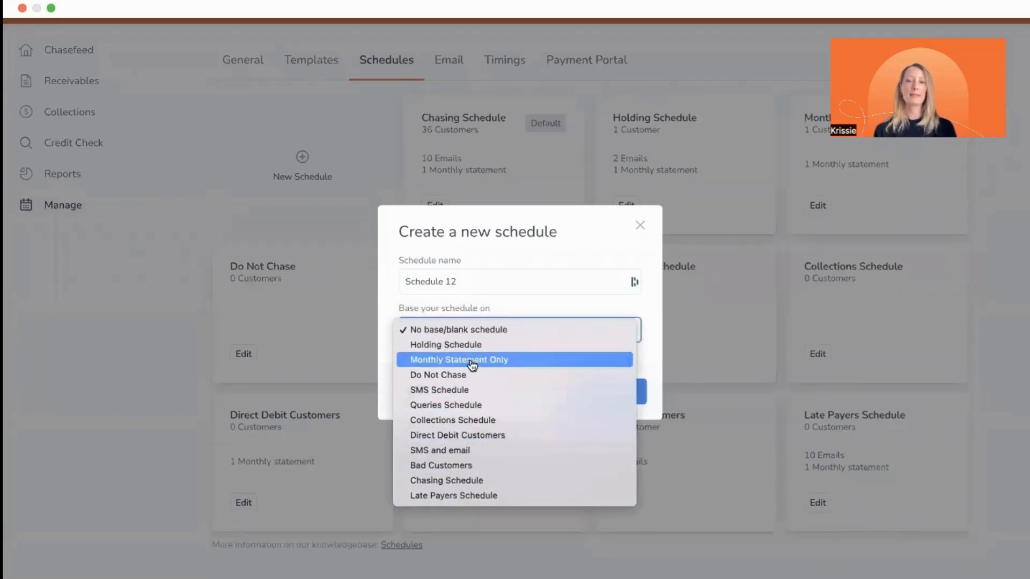
{"action": "left_click", "coordinate": [638, 227]}
{"action": "left_click", "coordinate": [640, 226]}
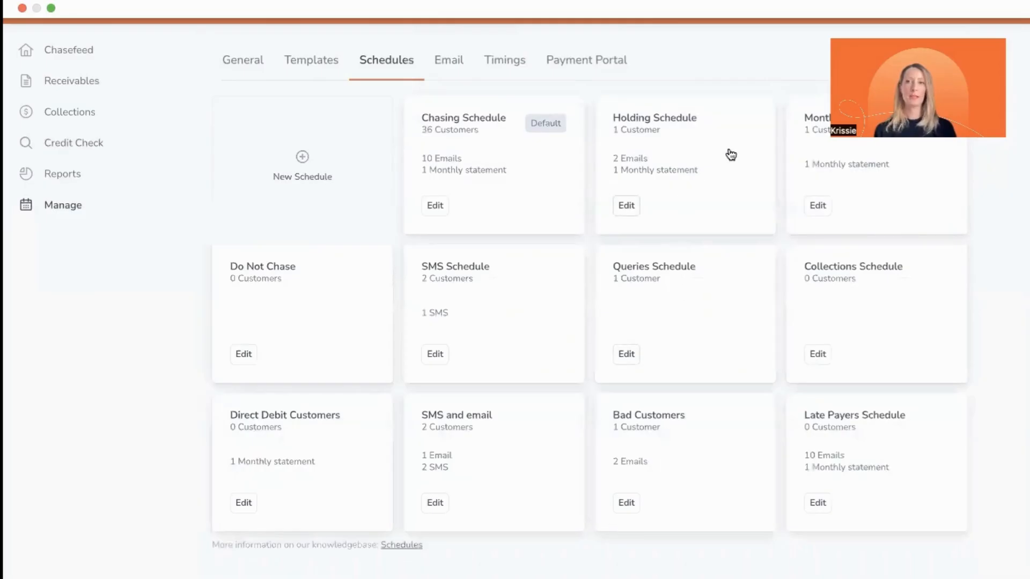
Step: Compare the chasers and the monthly statement settings of the Monthly Statement Only schedule
{"action": "left_click", "coordinate": [812, 117]}
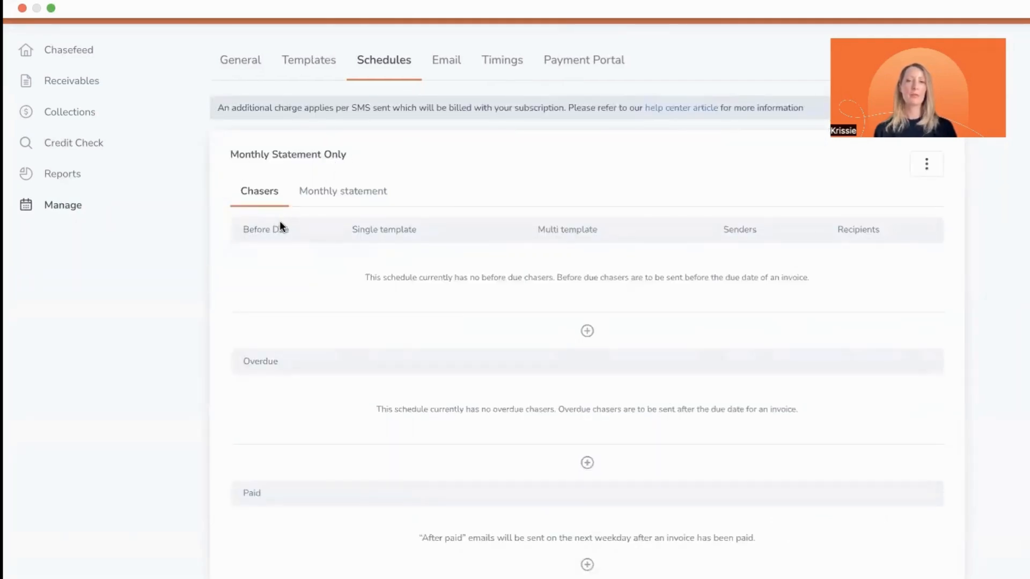
{"action": "left_click", "coordinate": [339, 199]}
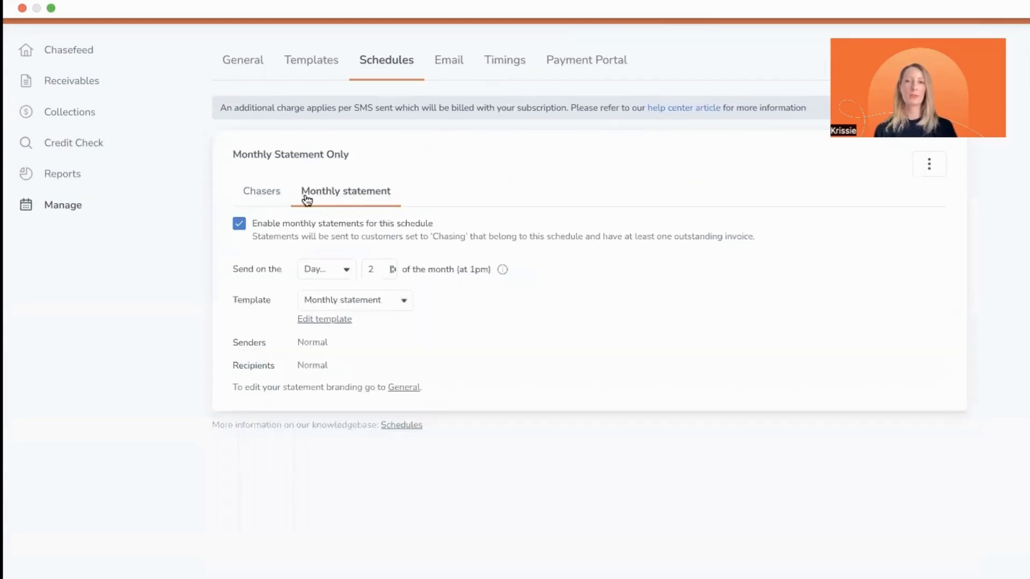
{"action": "left_click", "coordinate": [265, 196]}
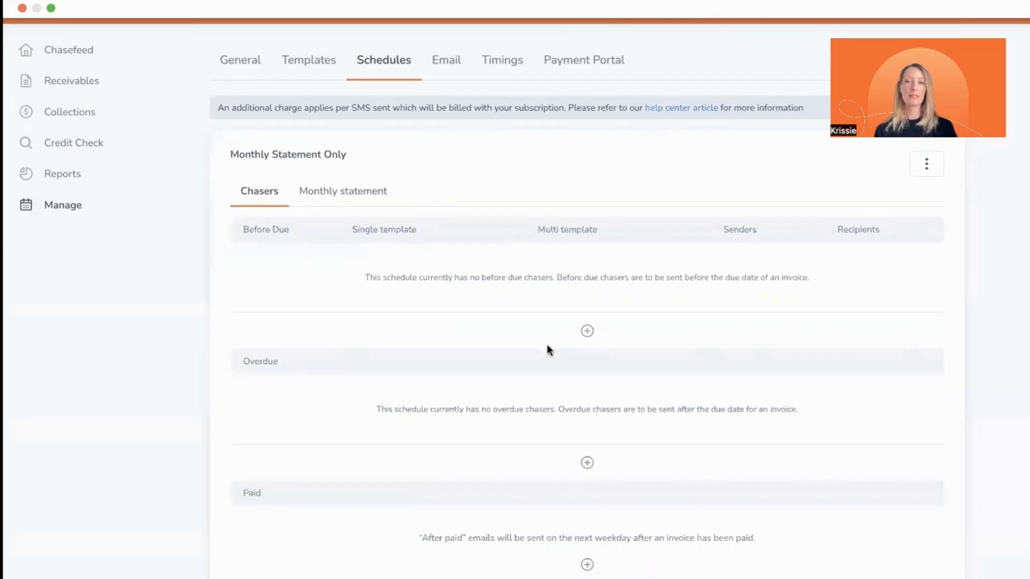
{"action": "left_click", "coordinate": [346, 194]}
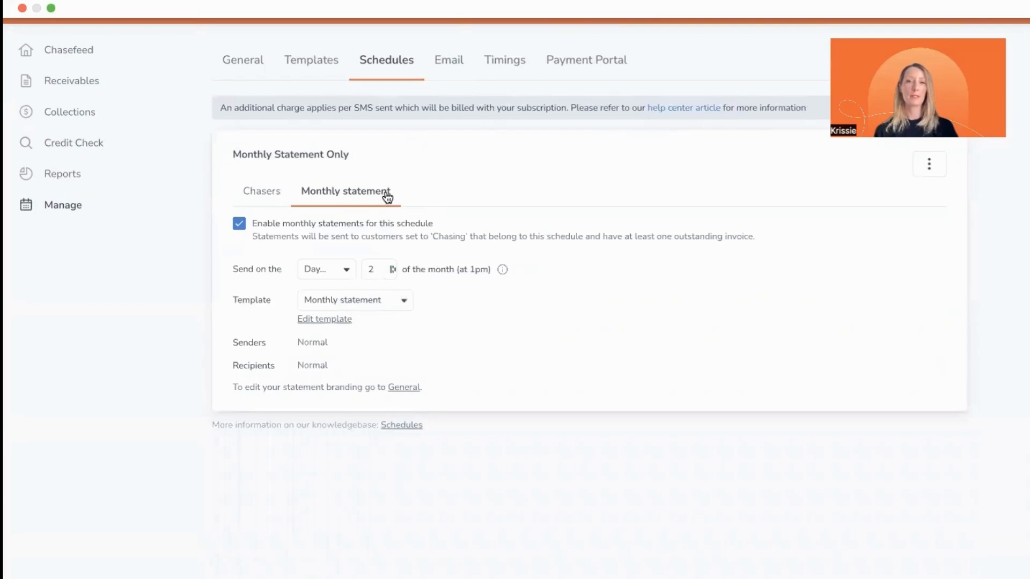
Step: Set the Monthly Statement Only schedule to send on day 2 of the month with the Monthly statement template
{"action": "left_click", "coordinate": [324, 274]}
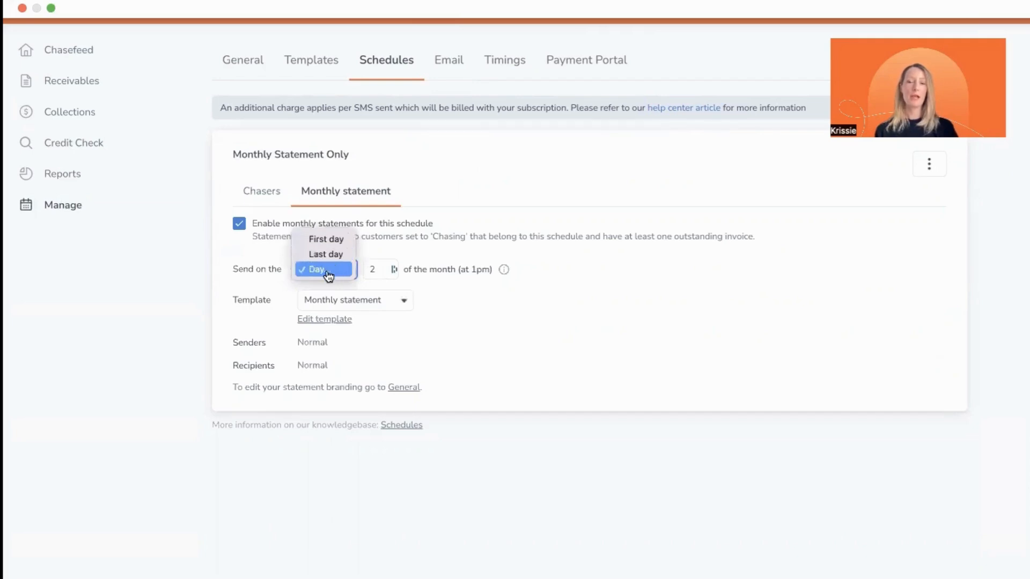
{"action": "left_click", "coordinate": [375, 273]}
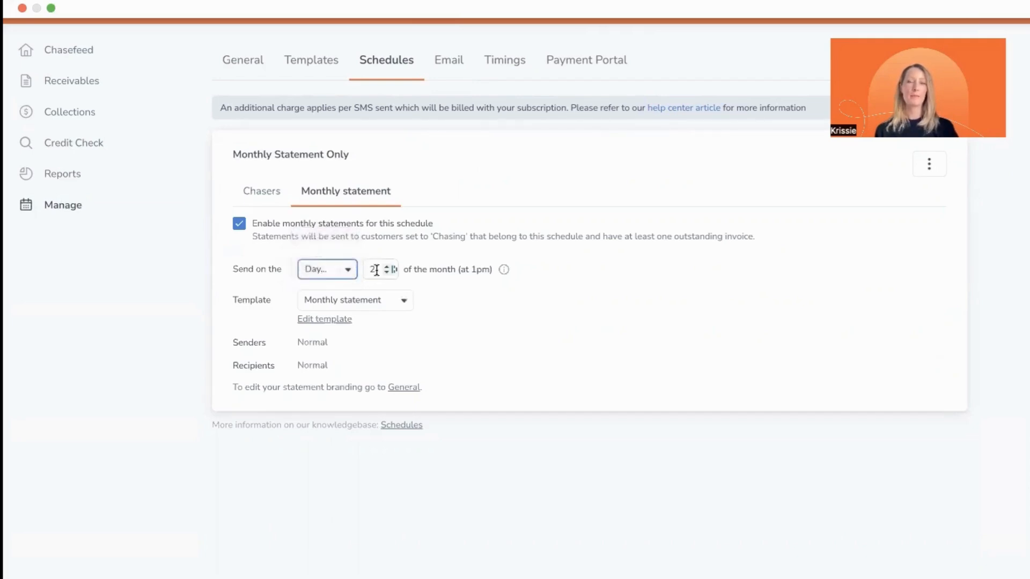
{"action": "key", "text": "BackSpace"}
{"action": "type", "text": "2"}
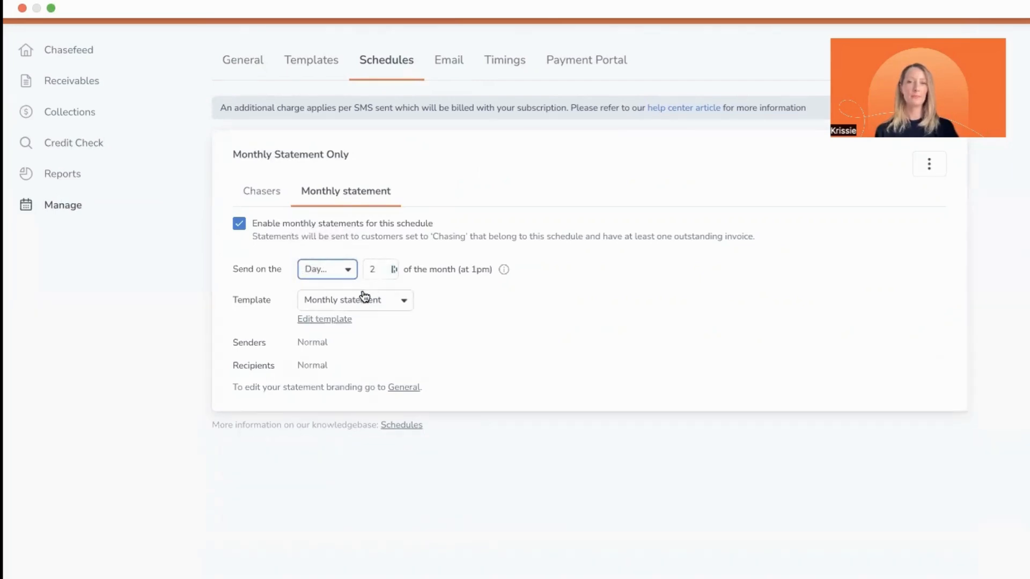
{"action": "left_click", "coordinate": [364, 297]}
{"action": "left_click", "coordinate": [368, 302]}
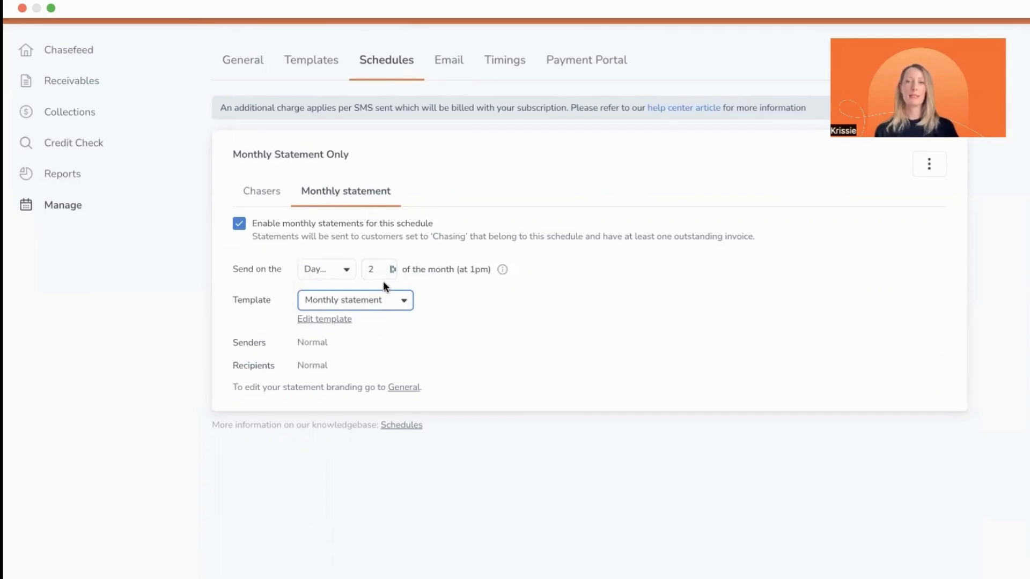
Step: Find the note about editing statement branding and open the General settings that hold the customer statement details
{"action": "left_click_drag", "start_coordinate": [428, 389], "coordinate": [295, 382]}
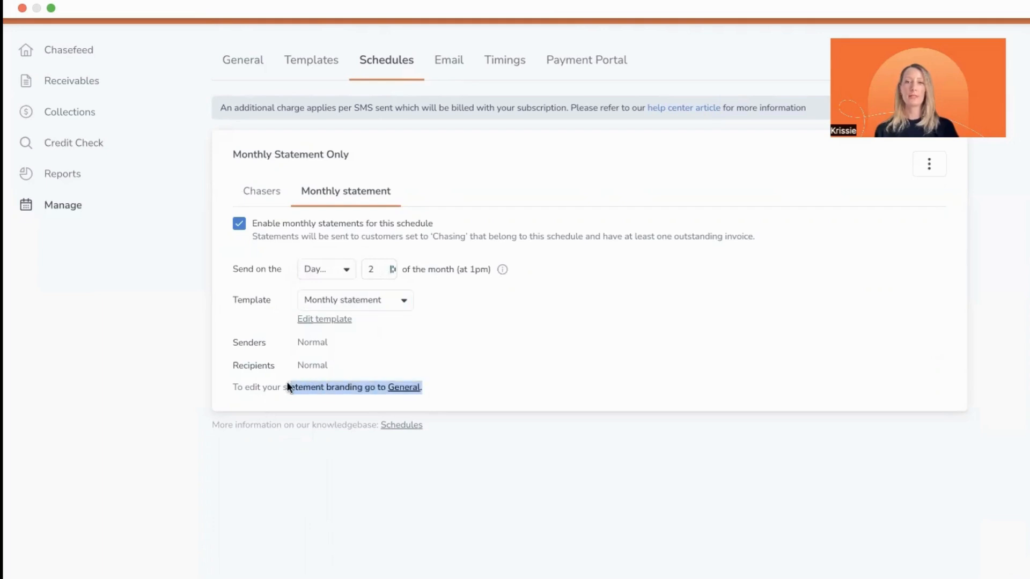
{"action": "left_click", "coordinate": [332, 377]}
{"action": "left_click", "coordinate": [246, 63]}
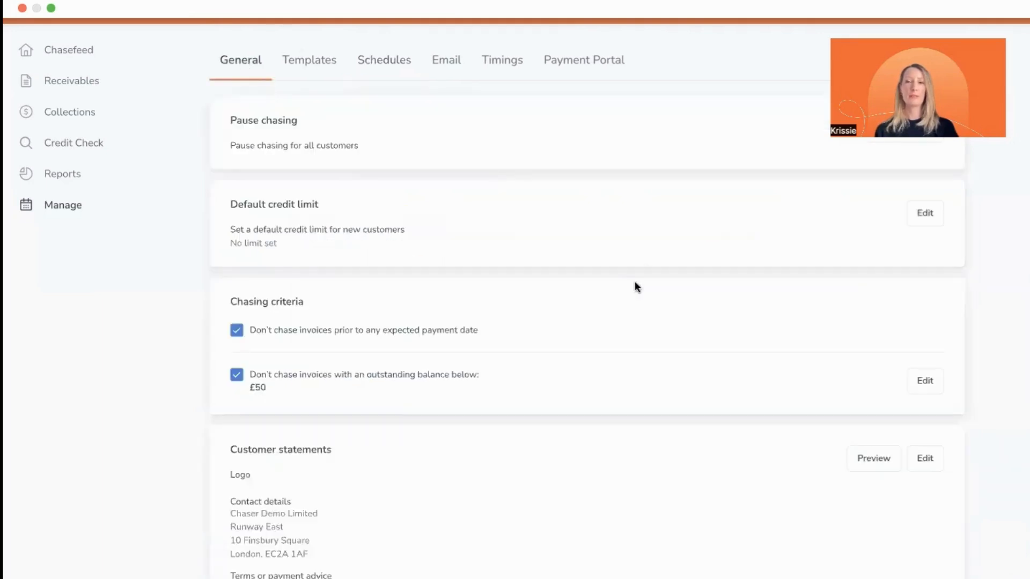
Step: Open the monthly statement settings of the default Chasing Schedule
{"action": "left_click", "coordinate": [406, 61]}
{"action": "left_click", "coordinate": [477, 163]}
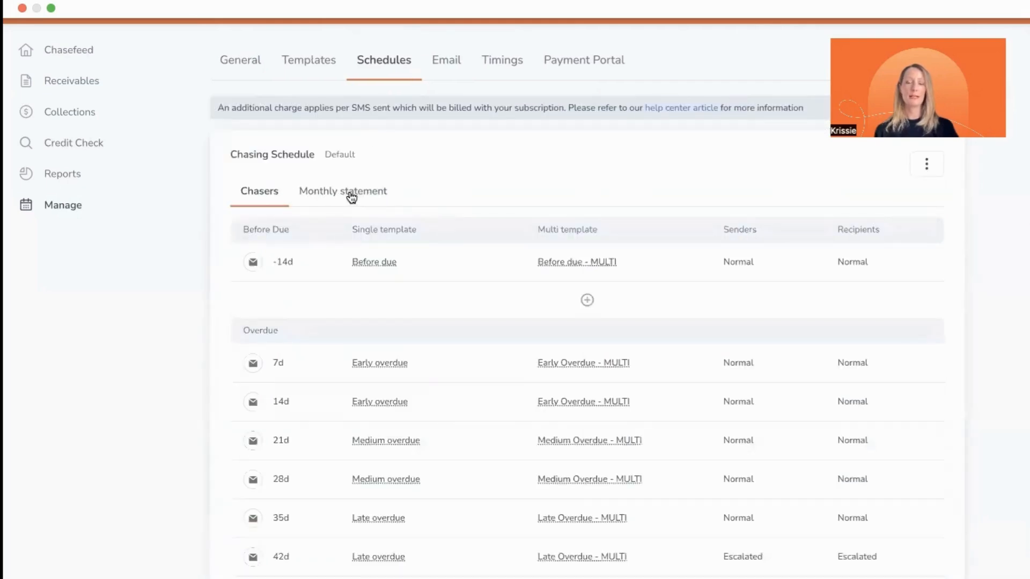
{"action": "left_click", "coordinate": [348, 194]}
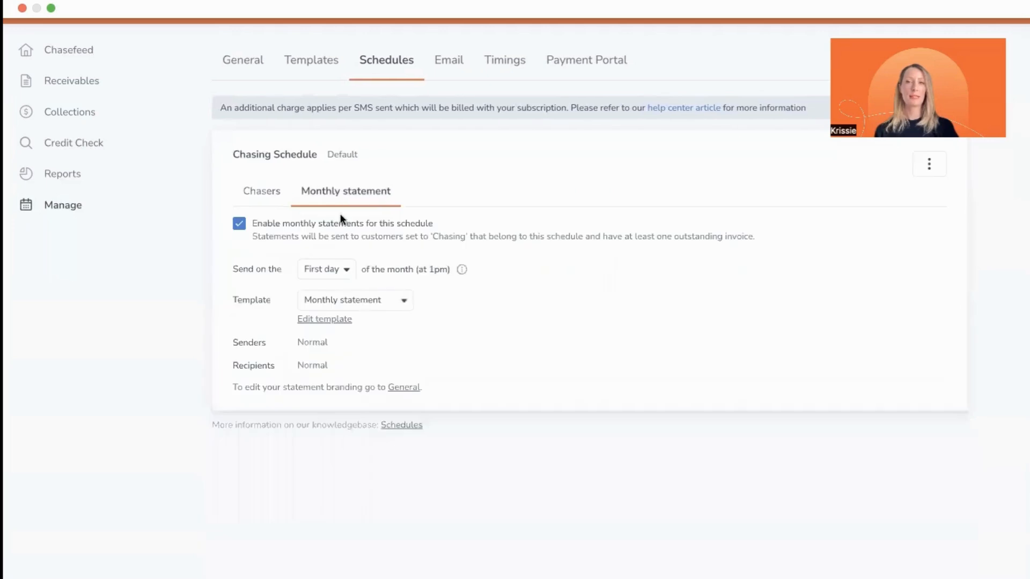